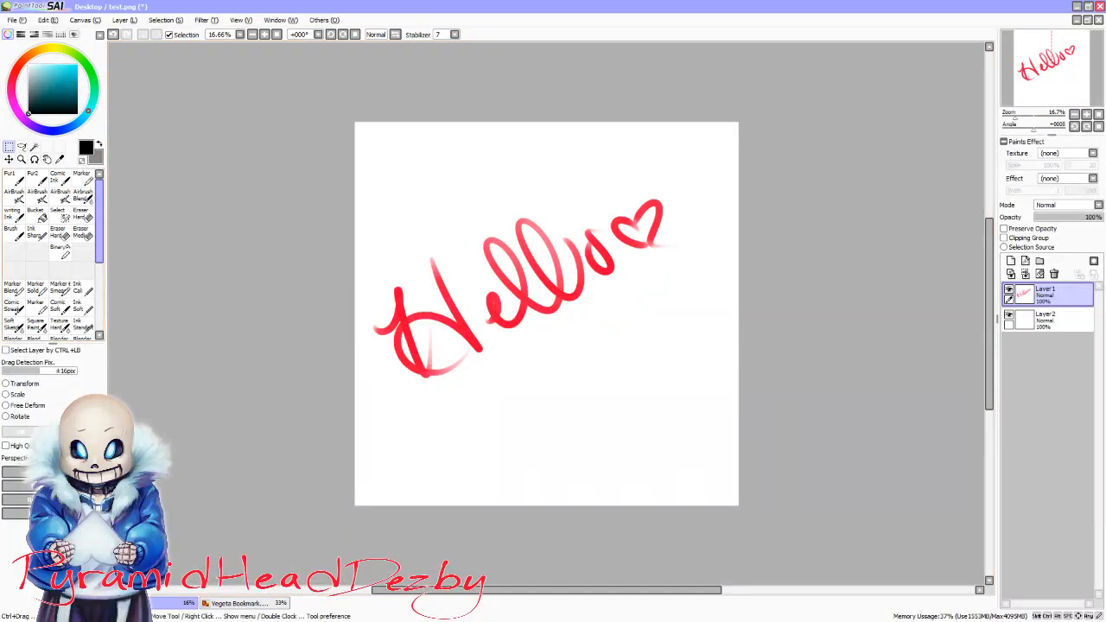
- View the Vegeta Bookmark image and return to the test.png canvas
left_click(266, 609)
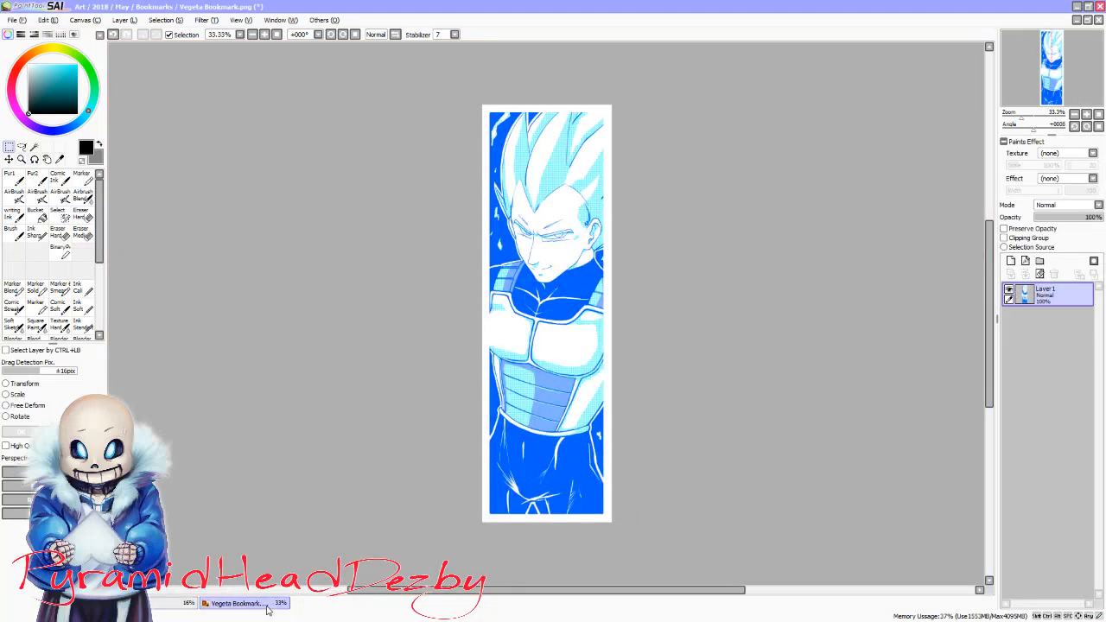
left_click(177, 603)
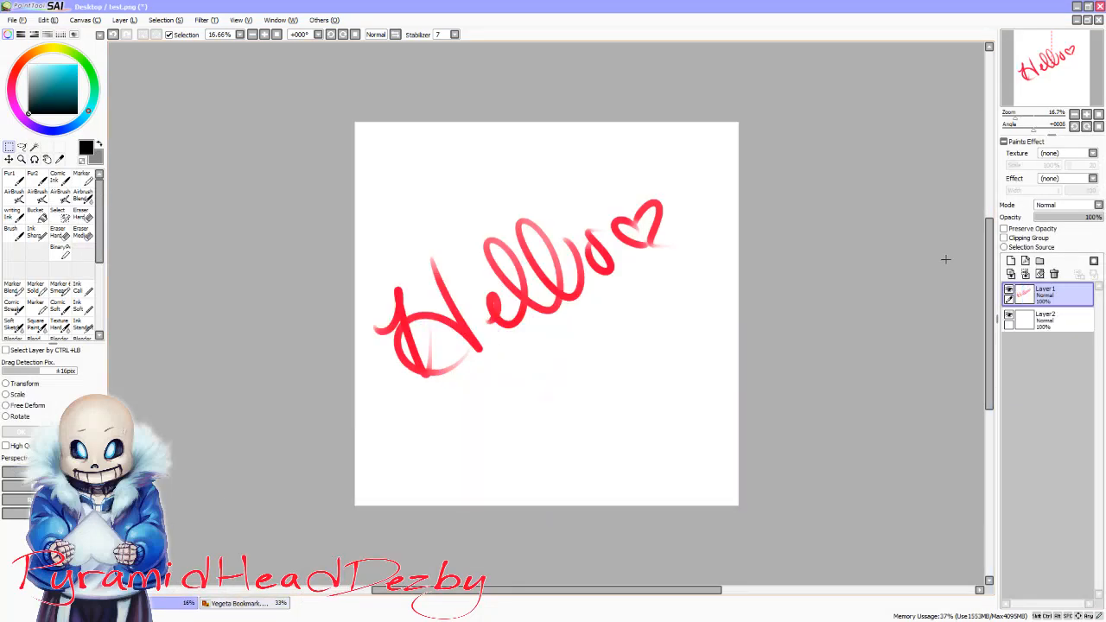
left_click(1048, 324)
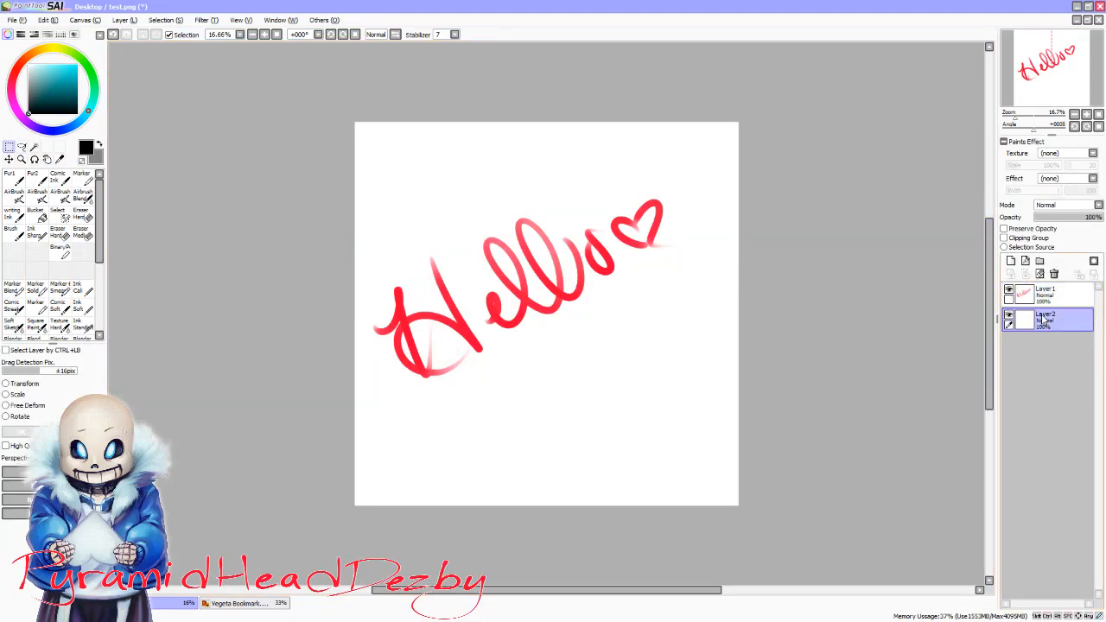
left_click_drag(508, 278, 539, 305)
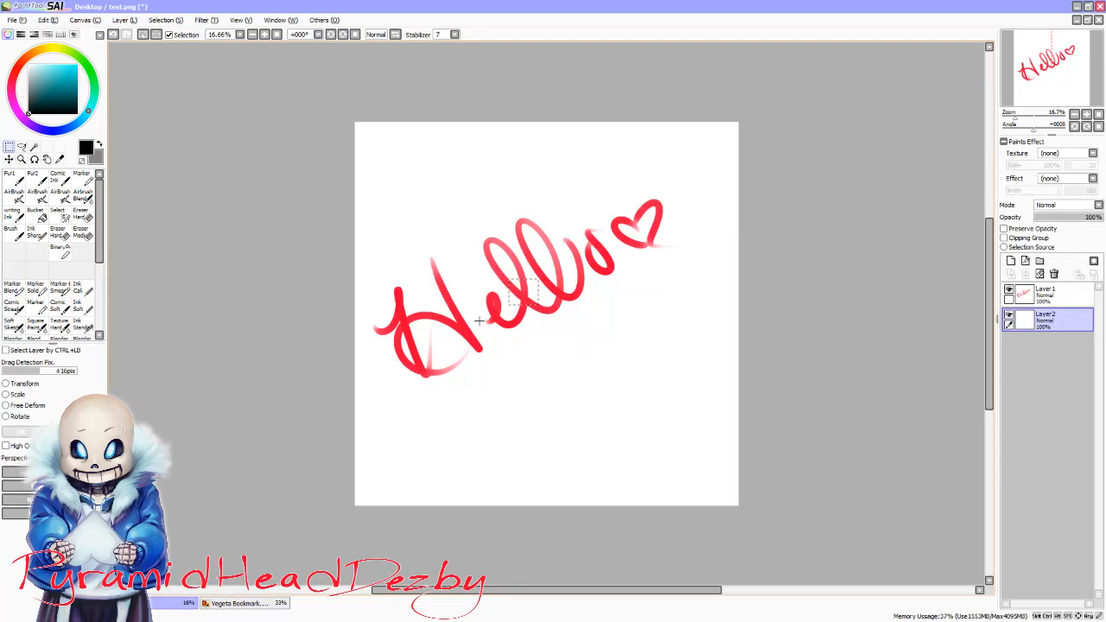
key("ctrl+d")
key("b")
mouse_move(518, 266)
left_mouse_down()
mouse_move(533, 297)
mouse_move(486, 344)
mouse_move(485, 382)
mouse_move(497, 394)
mouse_move(610, 358)
left_mouse_up()
key("ctrl+z")
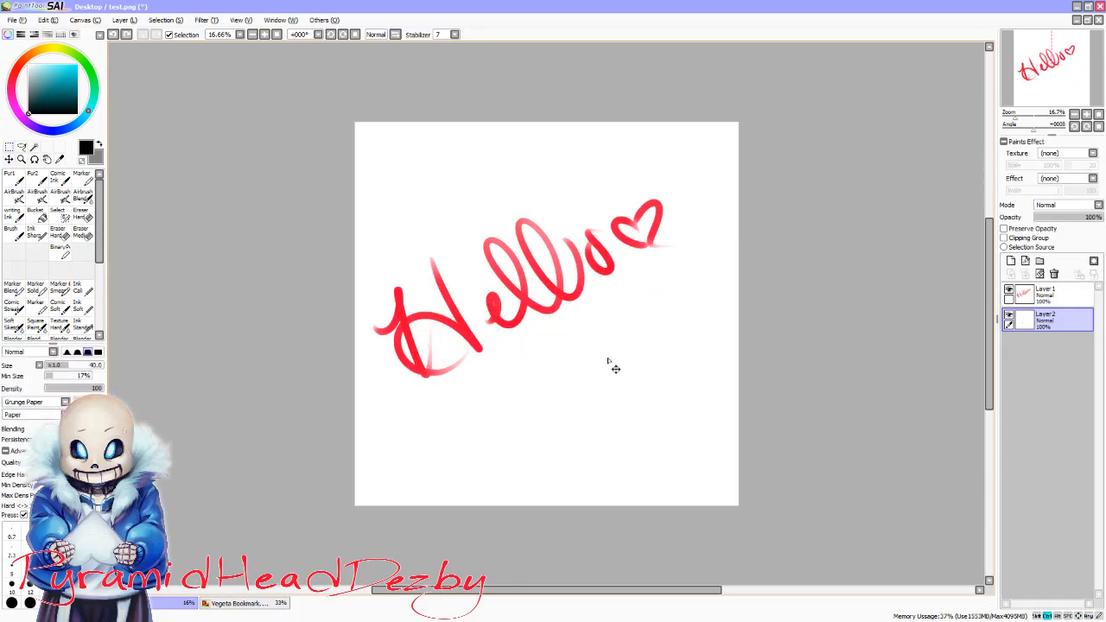
left_click(1052, 295)
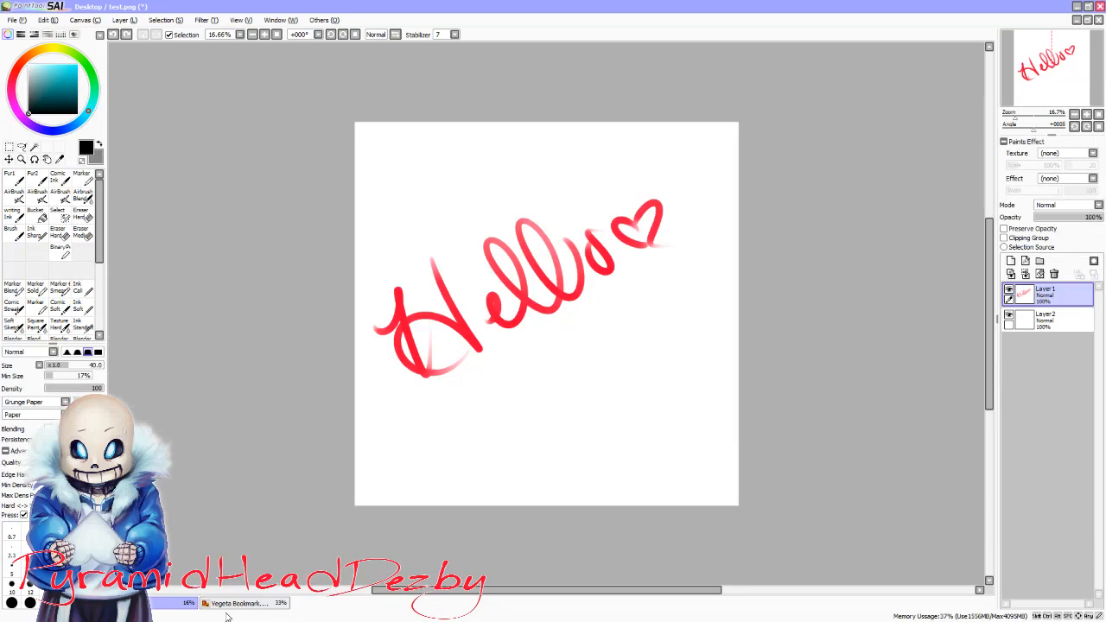
- Try selecting the full canvas, first with Select All and again with a rectangular marquee, clearing each selection
key("ctrl+a")
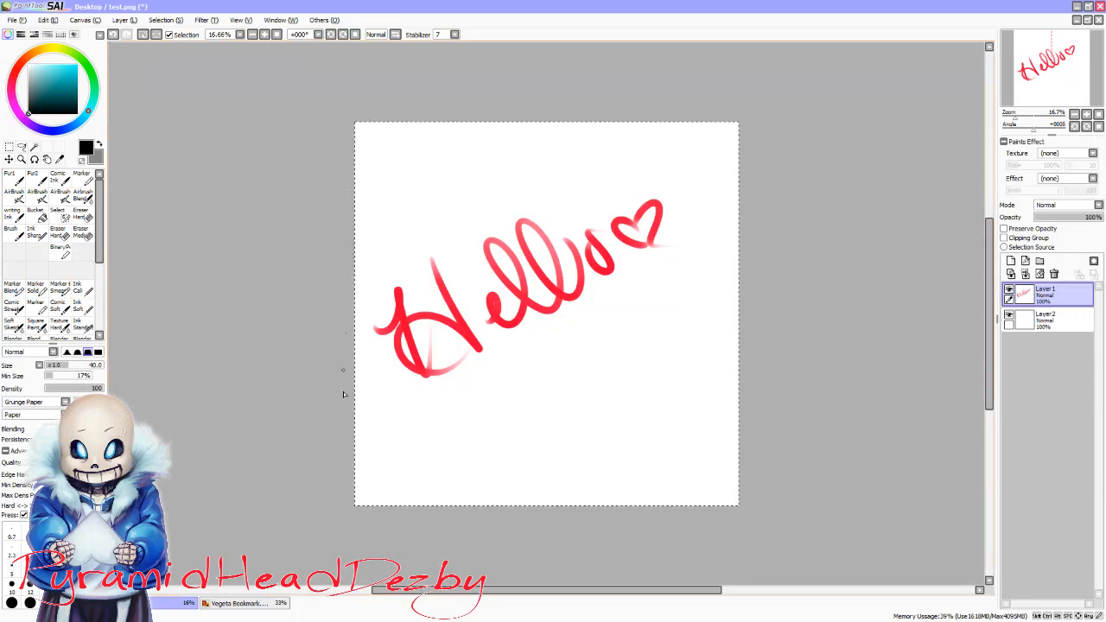
key("ctrl+d")
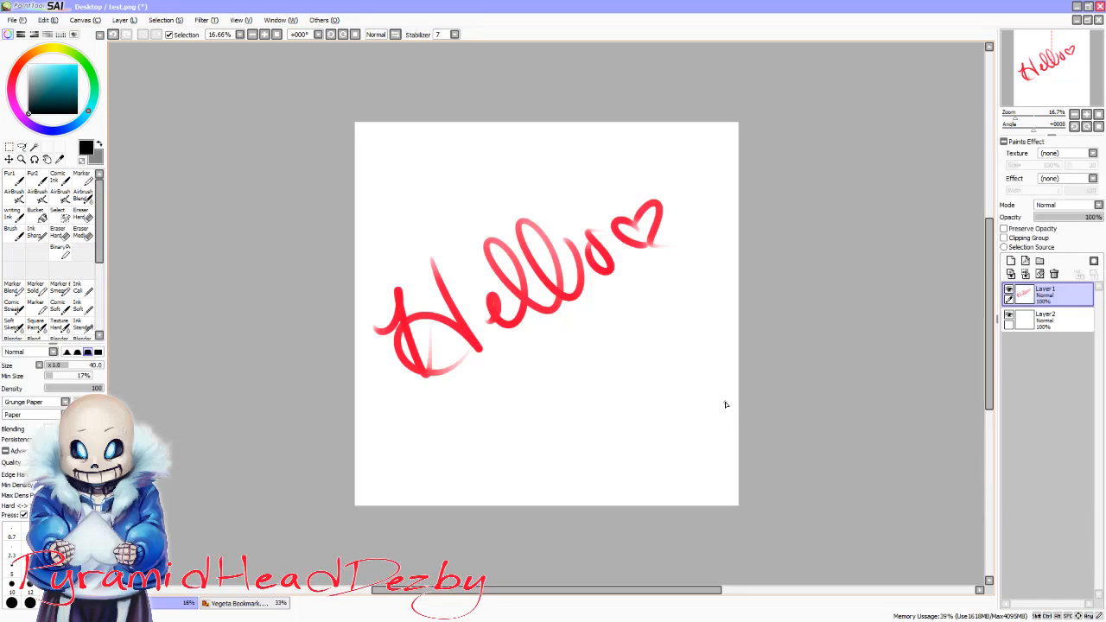
left_click(10, 147)
mouse_move(307, 112)
left_mouse_down()
mouse_move(449, 257)
mouse_move(829, 561)
left_mouse_up()
key("ctrl+d")
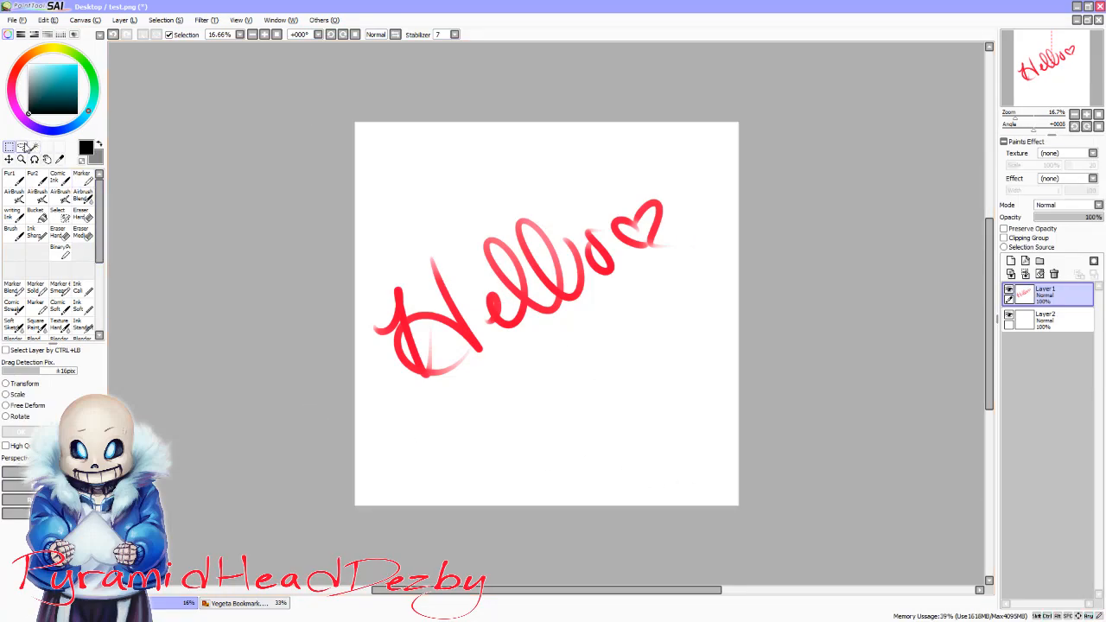
- Try a freehand lasso selection around the red Hello lettering and clear it
left_click(23, 147)
mouse_move(458, 166)
left_mouse_down()
mouse_move(452, 444)
mouse_move(470, 178)
left_mouse_up()
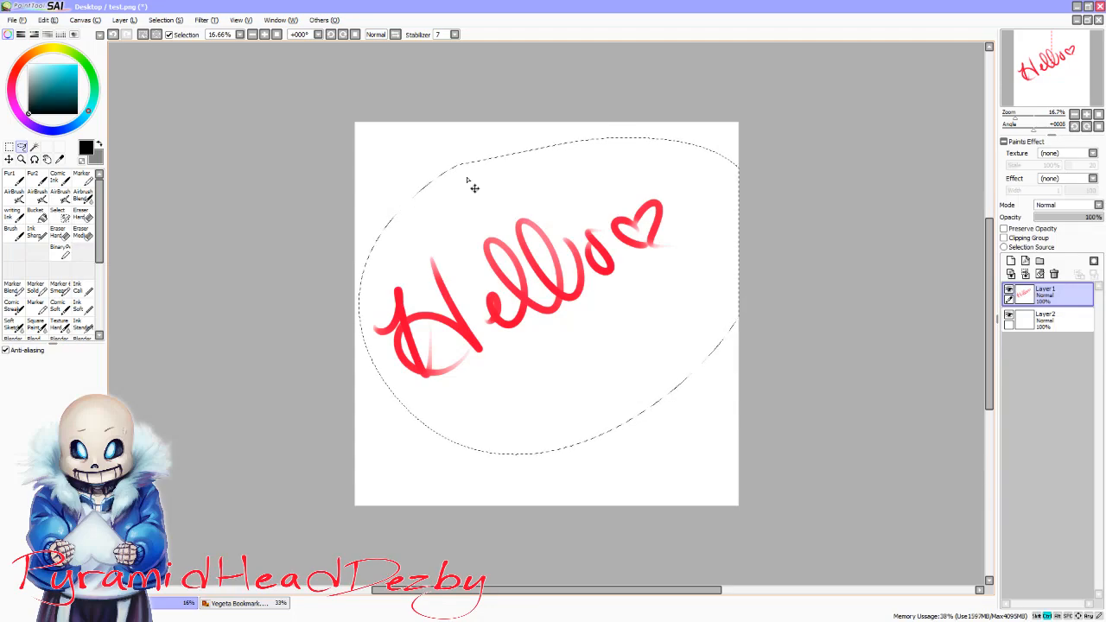
key("ctrl+d")
- Copy all of Layer1 from test.png into the Vegeta Bookmark image and move the pasted Hello lettering up over the figure
key("ctrl+a")
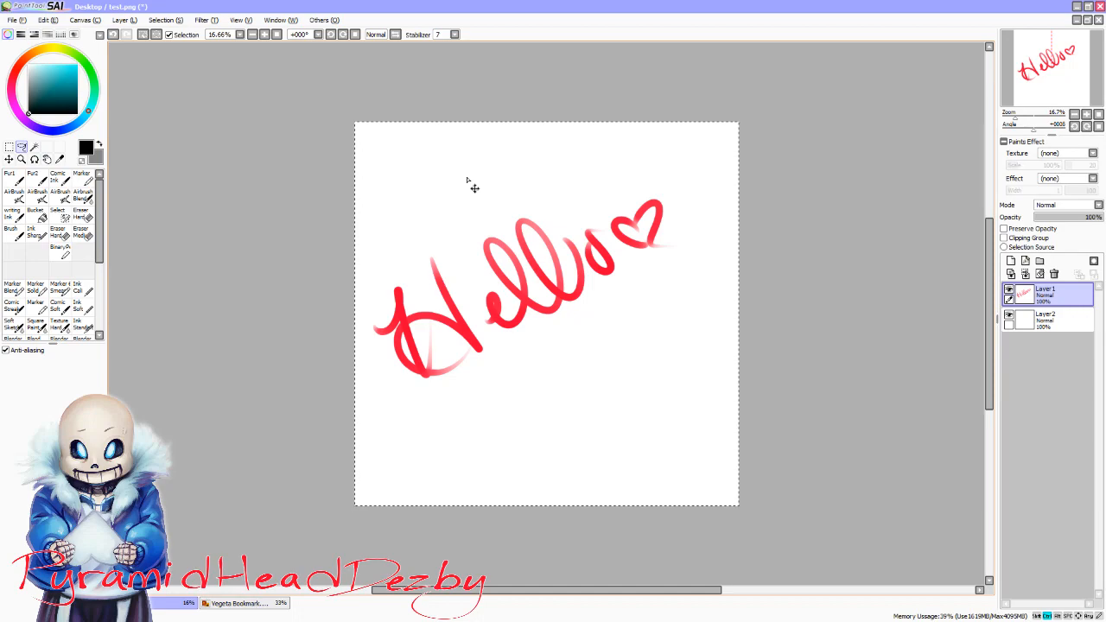
left_click(254, 604)
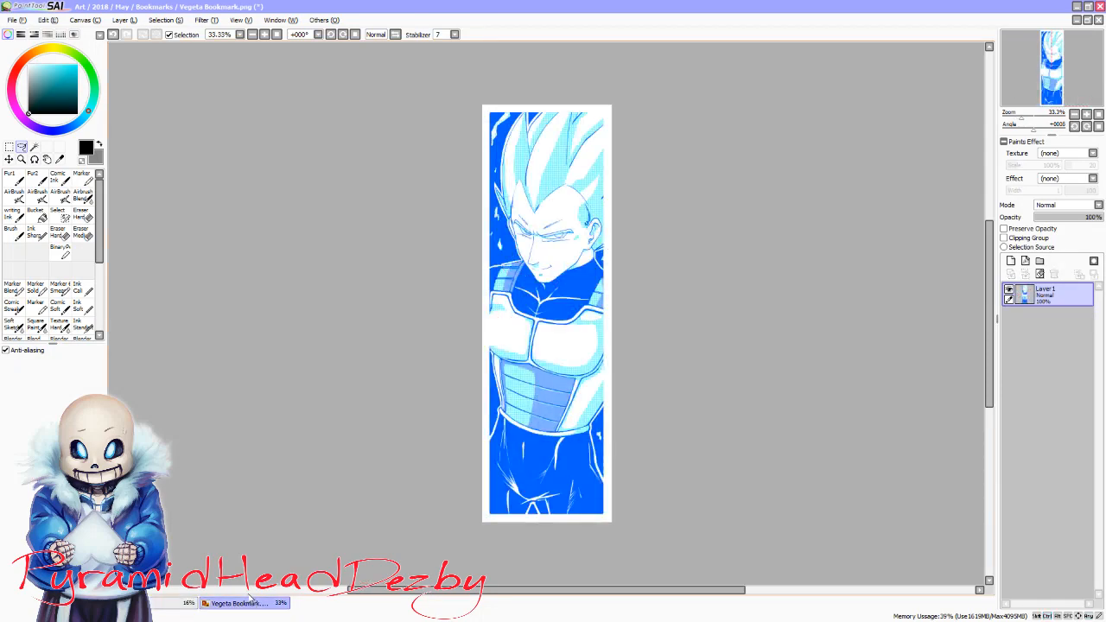
key("ctrl")
key("ctrl+v")
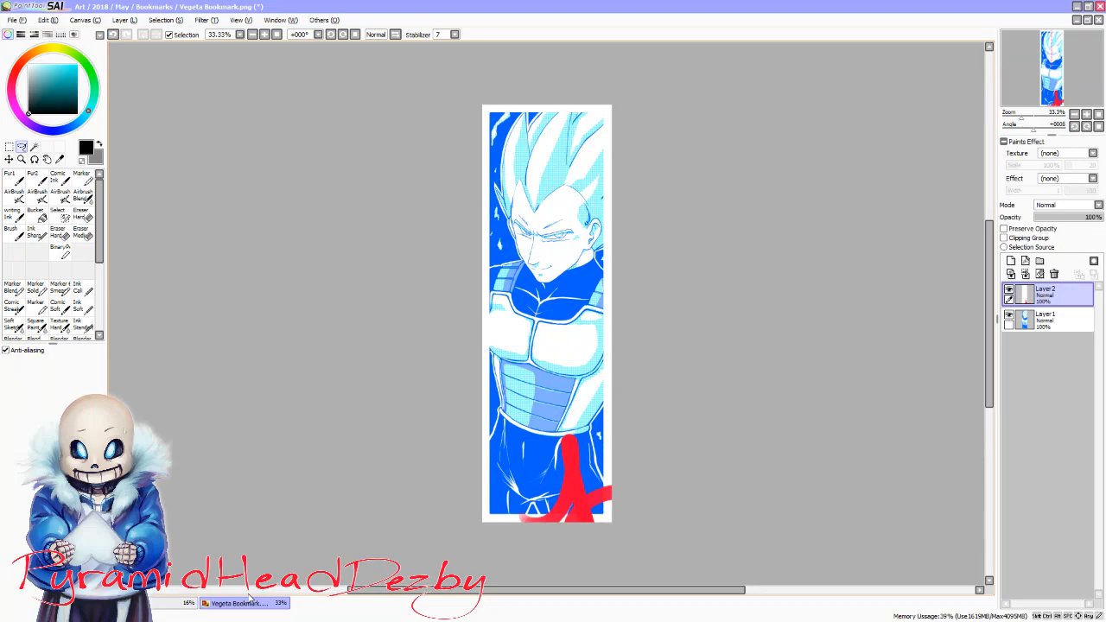
left_click_drag(584, 497, 519, 344)
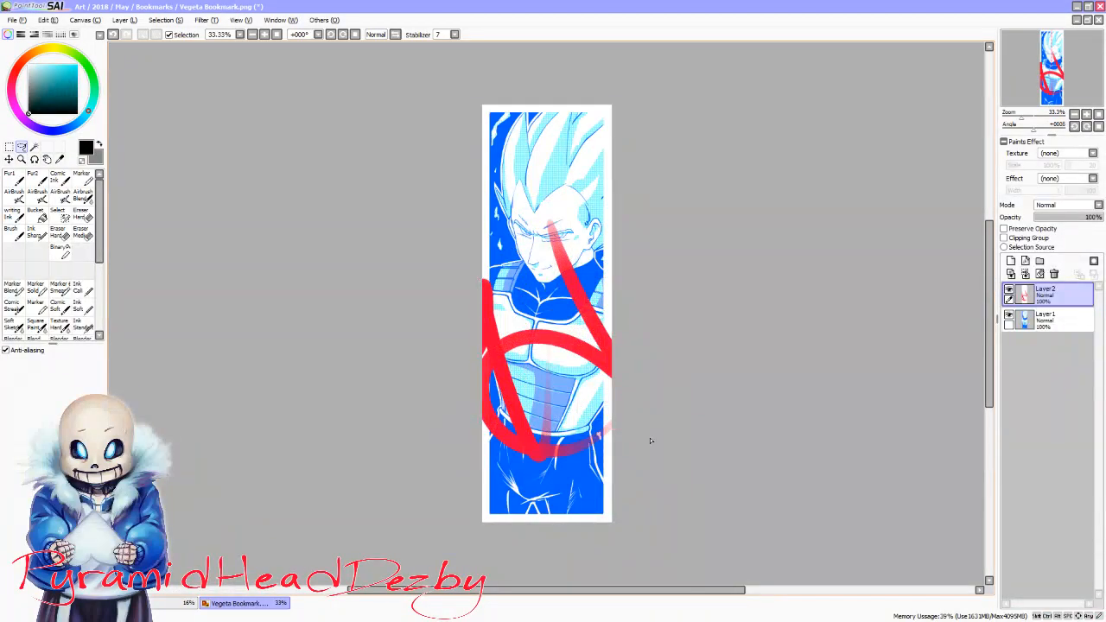
- Scale the pasted Hello lettering down proportionally with the transform frame and center it over the figure's torso
key("ctrl")
key("ctrl+t")
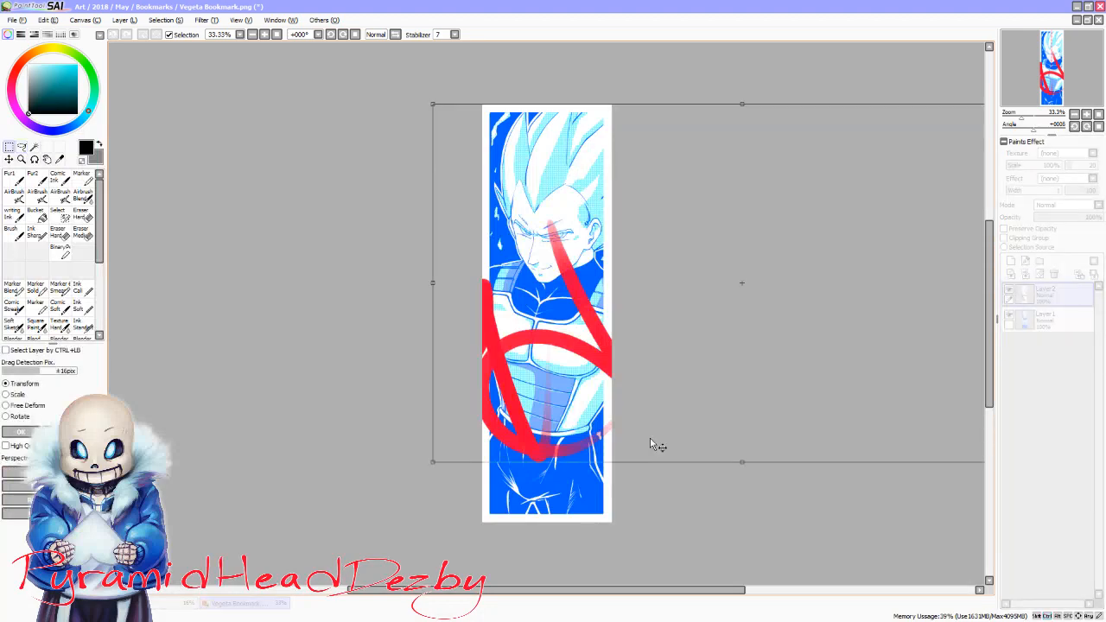
mouse_move(432, 103)
left_mouse_down()
mouse_move(454, 153)
mouse_move(506, 156)
mouse_move(504, 133)
mouse_move(489, 153)
mouse_move(518, 163)
left_mouse_up()
left_click_drag(833, 237, 539, 256)
mouse_move(760, 180)
left_mouse_down()
mouse_move(736, 178)
mouse_move(767, 154)
mouse_move(713, 173)
left_mouse_up()
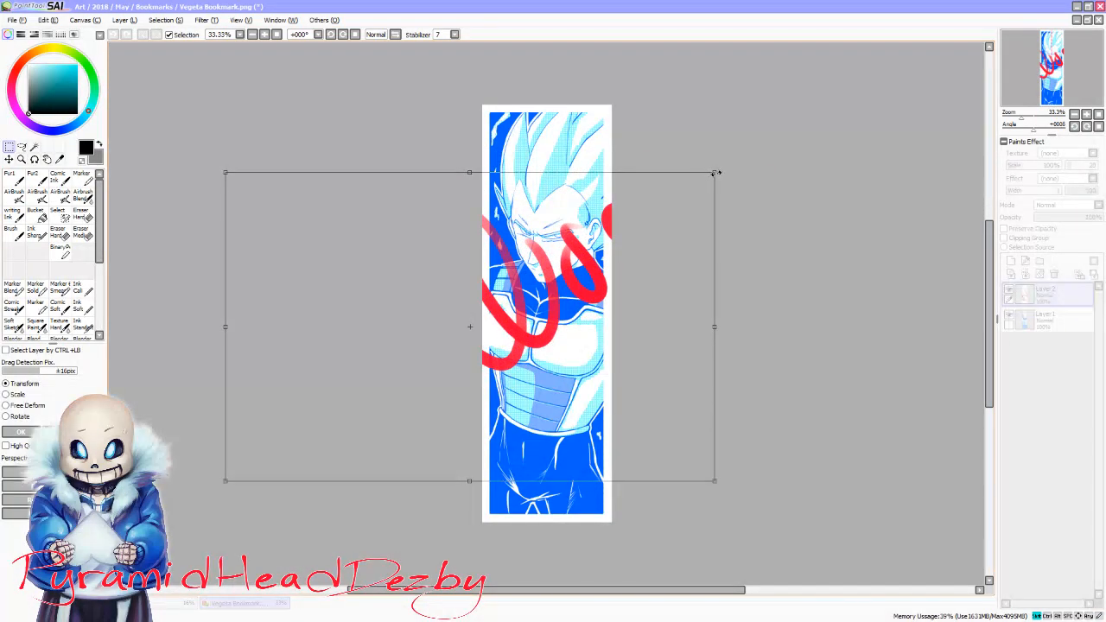
mouse_move(715, 173)
left_mouse_down()
mouse_move(622, 234)
mouse_move(519, 267)
mouse_move(640, 291)
mouse_move(631, 226)
mouse_move(686, 121)
mouse_move(665, 167)
mouse_move(567, 254)
mouse_move(553, 253)
mouse_move(649, 232)
mouse_move(649, 247)
mouse_move(649, 136)
mouse_move(654, 217)
mouse_move(602, 253)
mouse_move(631, 207)
mouse_move(504, 302)
mouse_move(530, 284)
left_mouse_up()
mouse_move(437, 338)
left_mouse_down()
mouse_move(587, 292)
mouse_move(568, 306)
left_mouse_up()
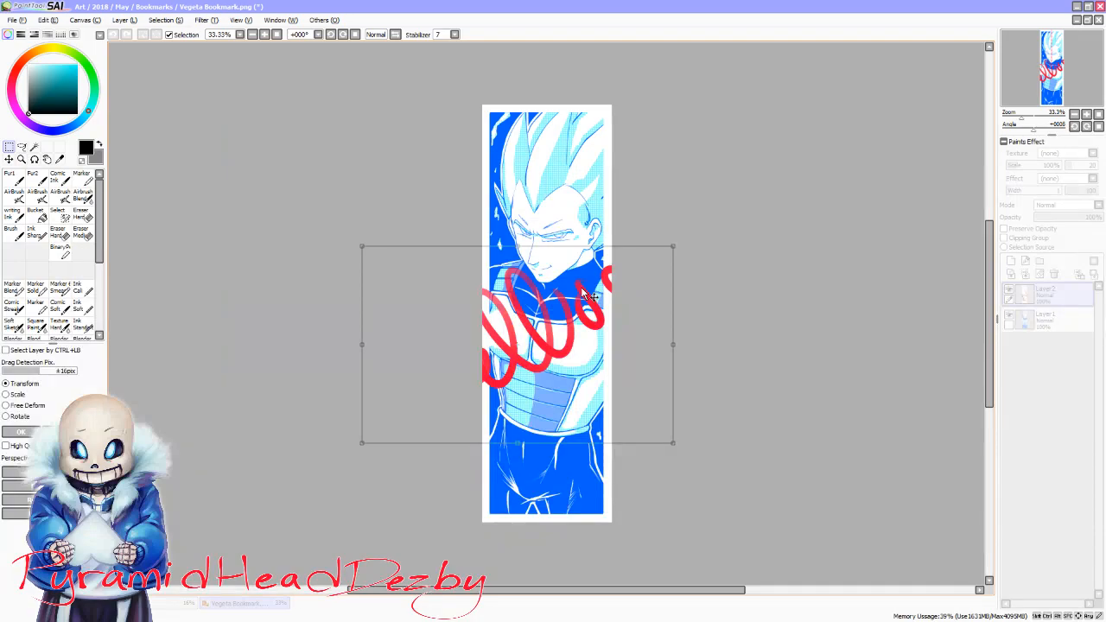
mouse_move(648, 261)
left_mouse_down()
mouse_move(637, 313)
mouse_move(650, 317)
left_mouse_up()
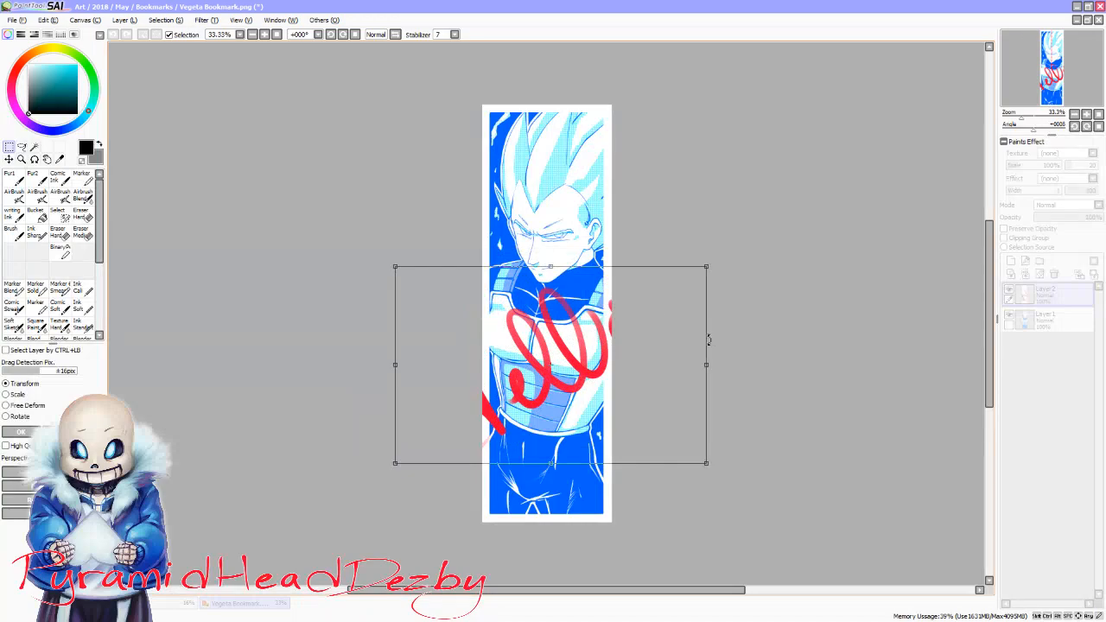
- Rotate the Hello lettering to read vertically upward, fit it smaller along the bookmark's lower right edge, and apply the transform
mouse_move(719, 252)
left_mouse_down()
mouse_move(708, 234)
mouse_move(717, 281)
mouse_move(587, 344)
left_mouse_up()
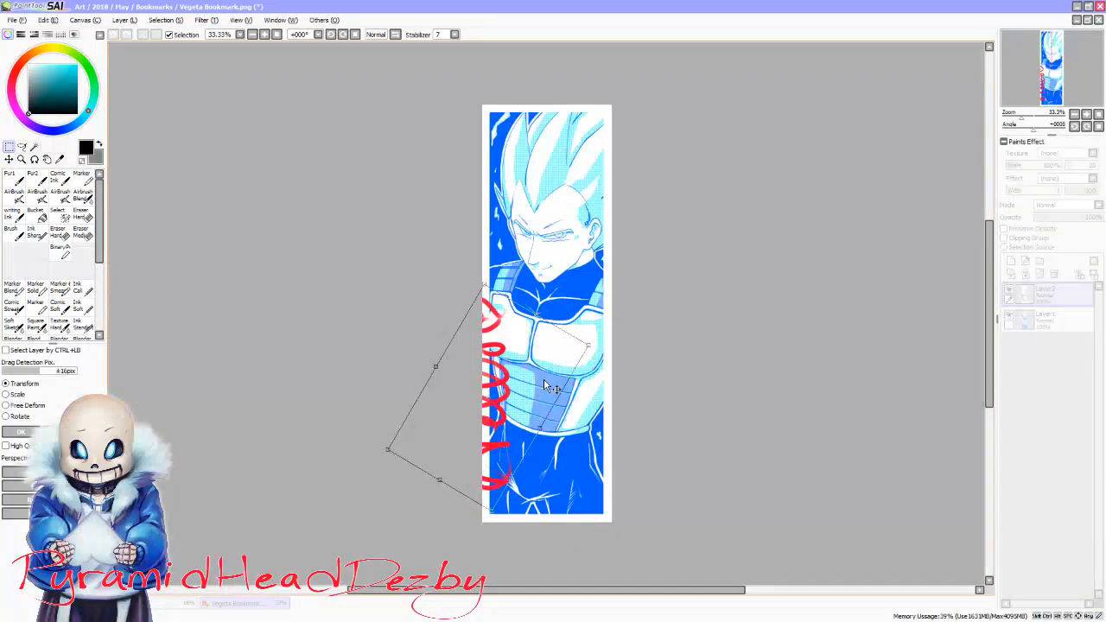
left_click_drag(543, 387, 612, 396)
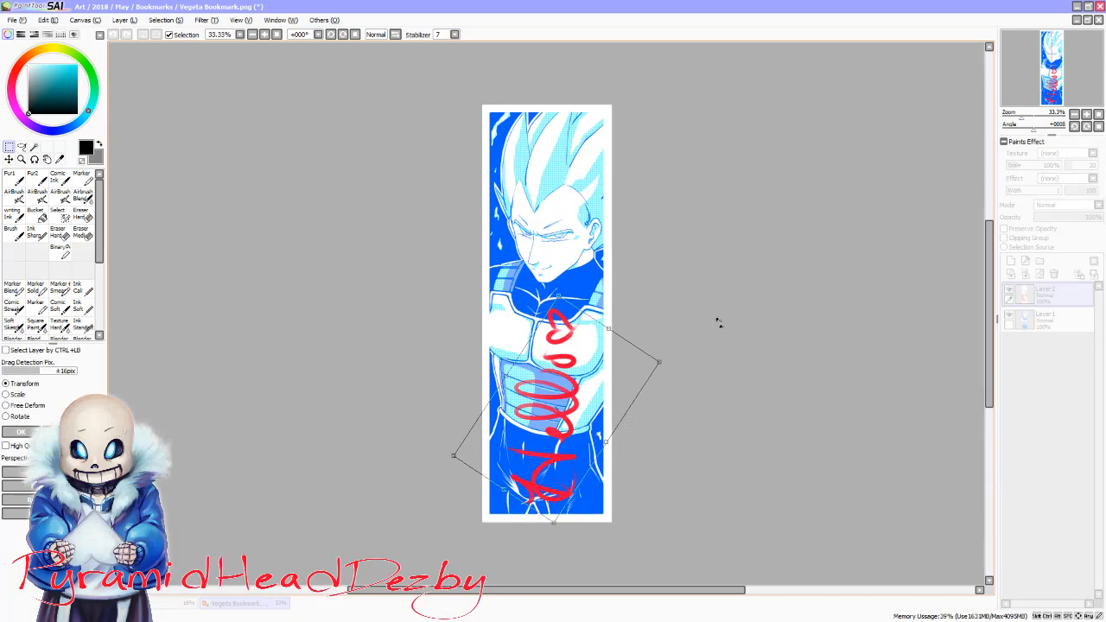
mouse_move(602, 388)
left_mouse_down()
mouse_move(605, 371)
mouse_move(635, 402)
left_mouse_up()
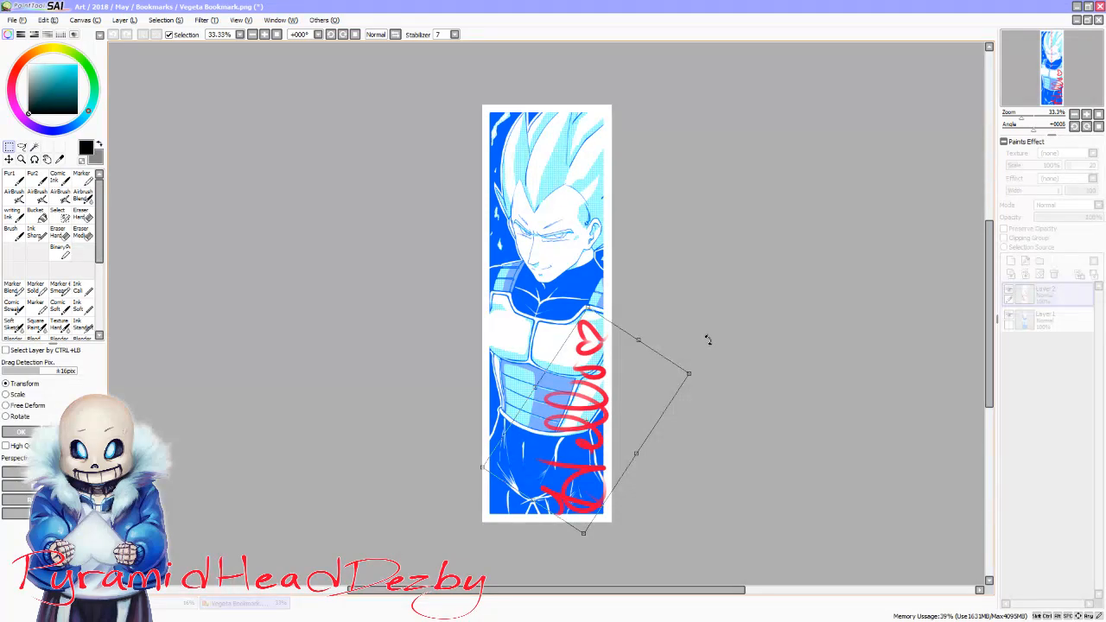
left_click_drag(689, 372, 619, 433)
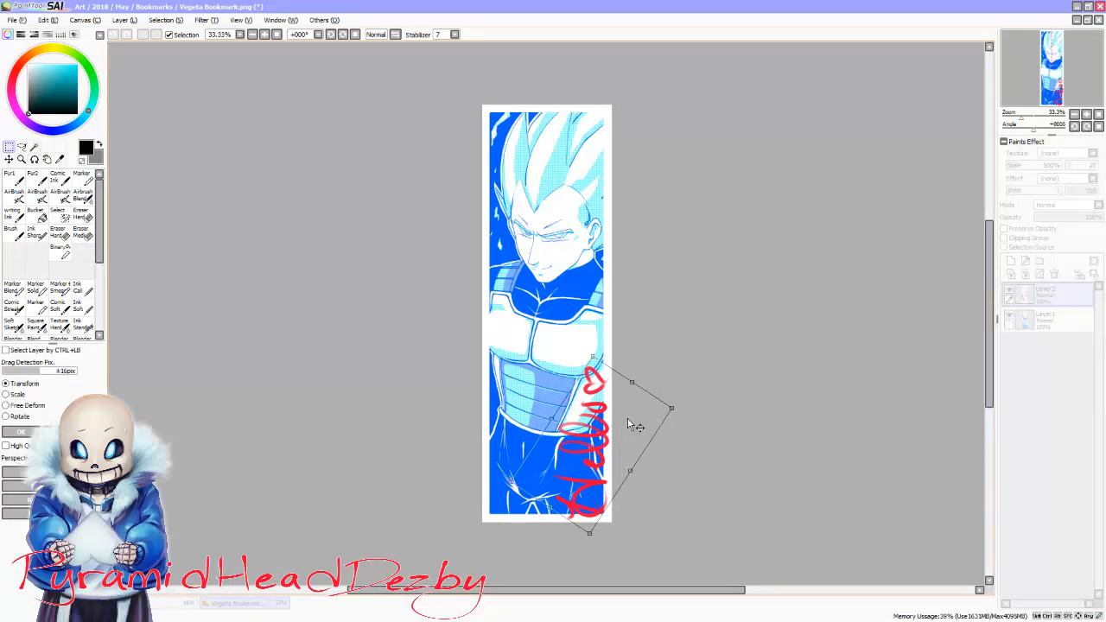
key("Return")
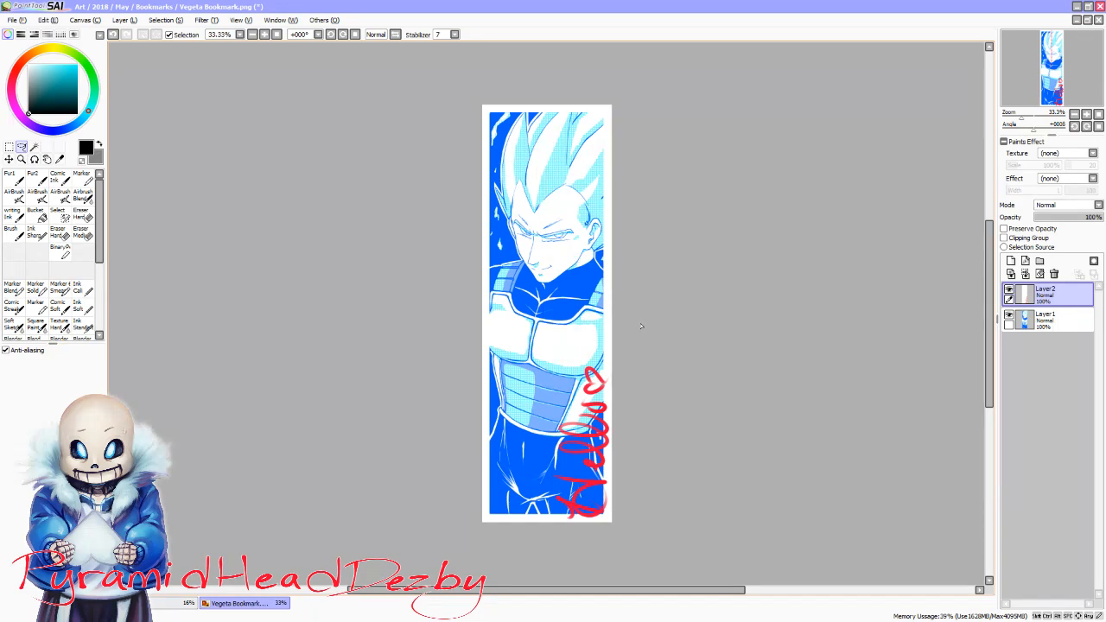
key("ctrl+z")
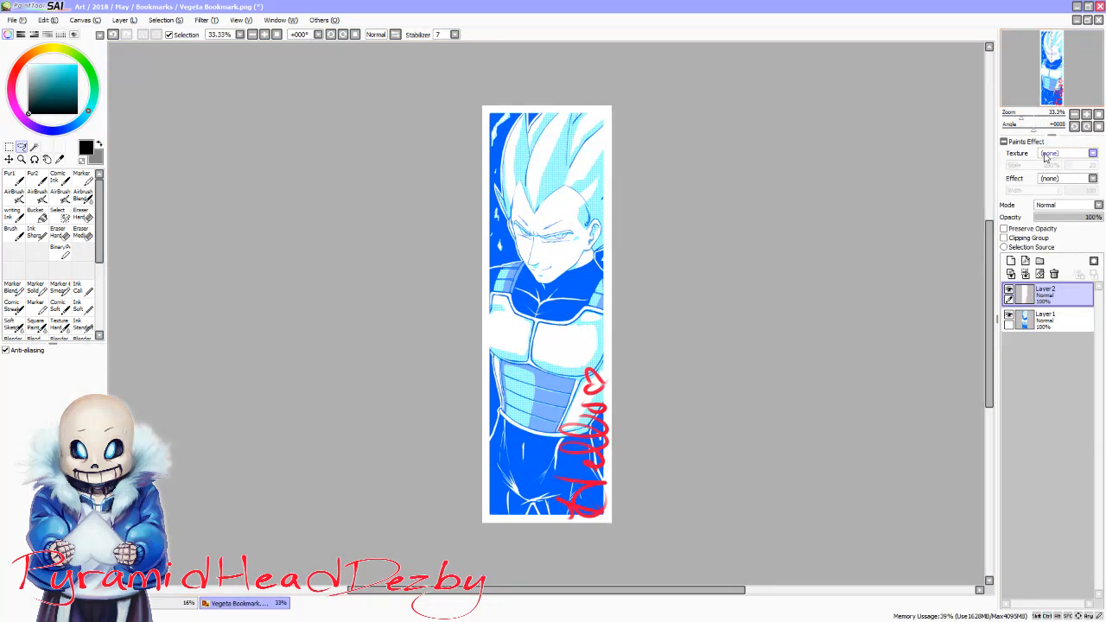
scroll(881, 241, "up", 1)
scroll(883, 242, "down", 1)
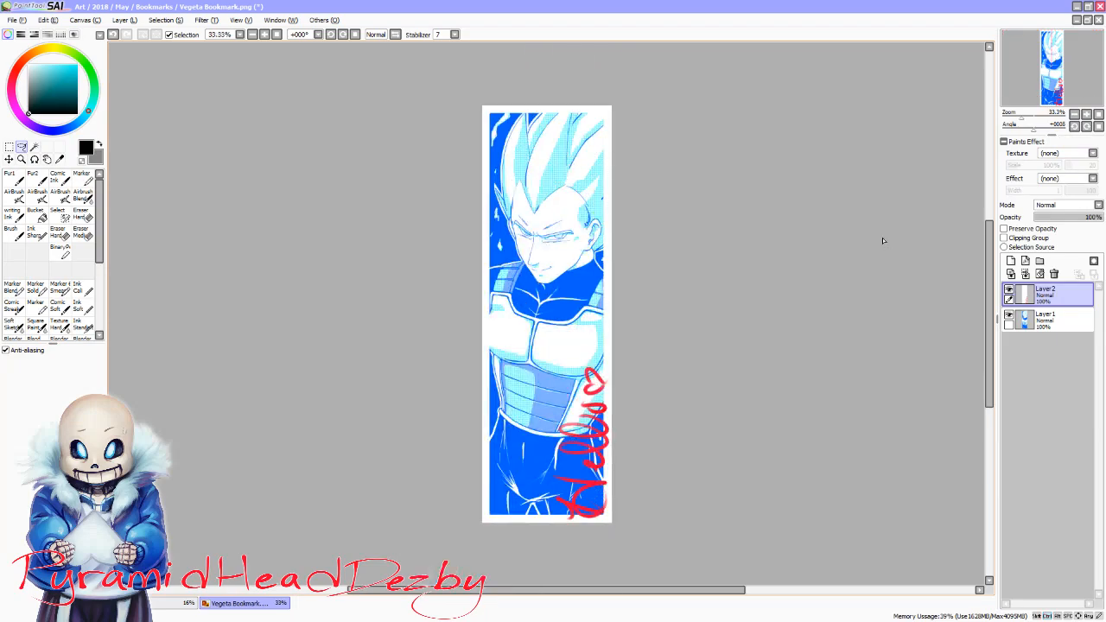